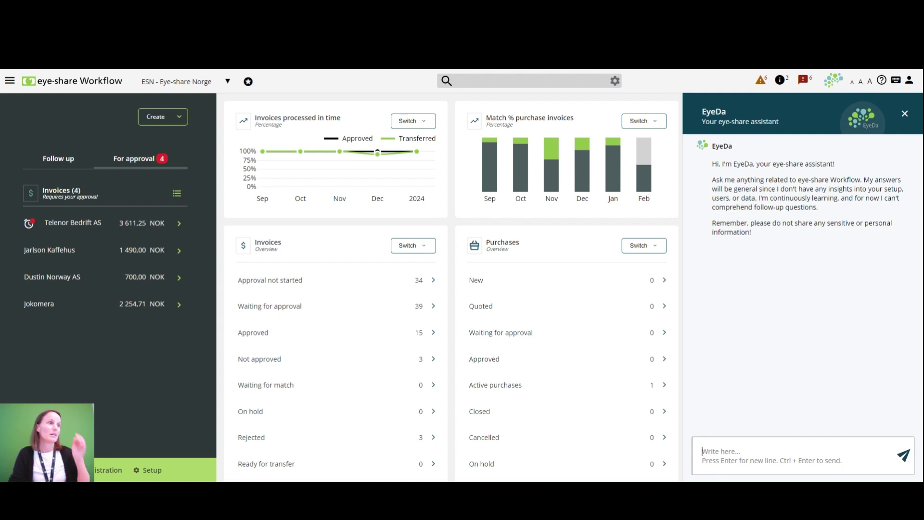
Step: Ask the EyeDa assistant "What is the difference between a line mandate and a document mandate?"
{"action": "type", "text": "What is the difference between a line mandate and a document mandate?"}
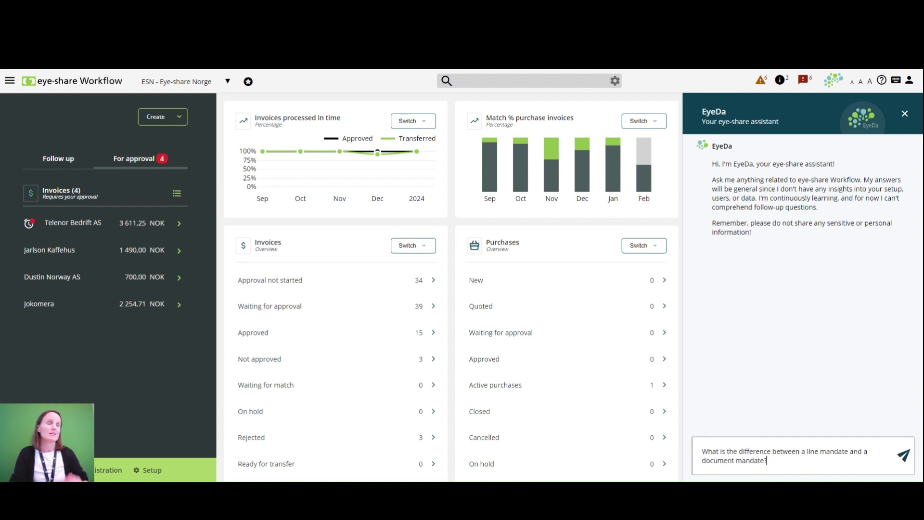
{"action": "left_click", "coordinate": [905, 458]}
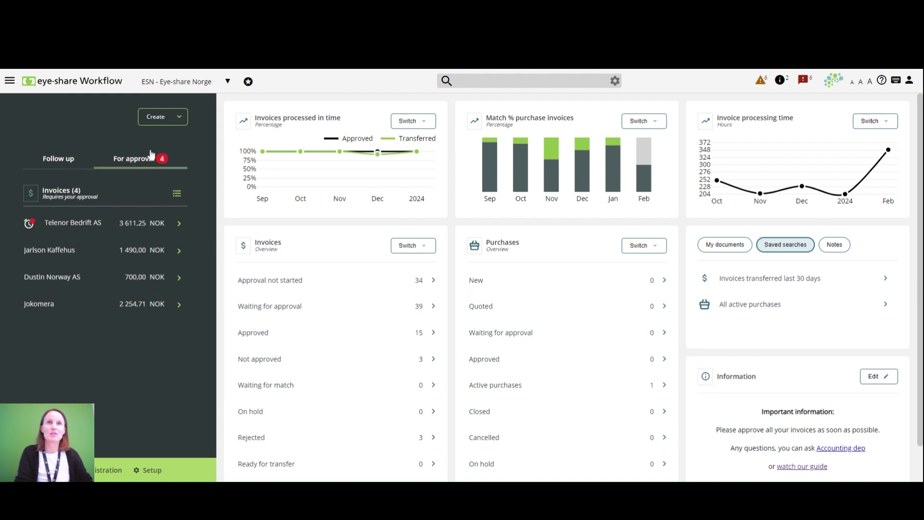
Step: Review the invoices needing follow-up and the My documents overview on the dashboard
{"action": "left_click", "coordinate": [63, 163]}
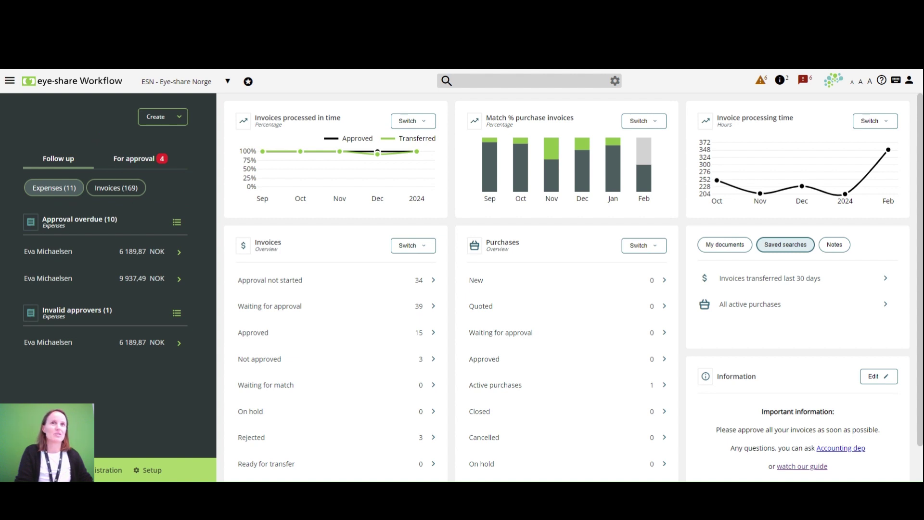
{"action": "left_click", "coordinate": [116, 188]}
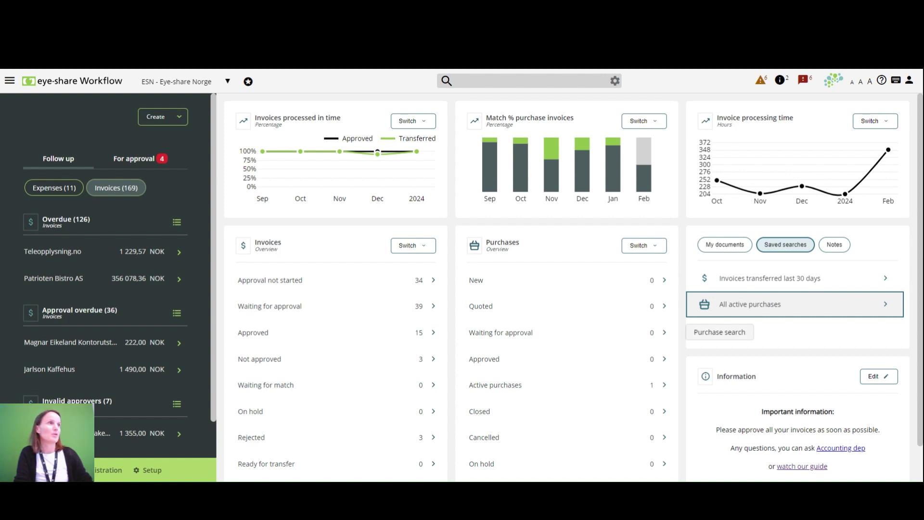
{"action": "left_click", "coordinate": [725, 249]}
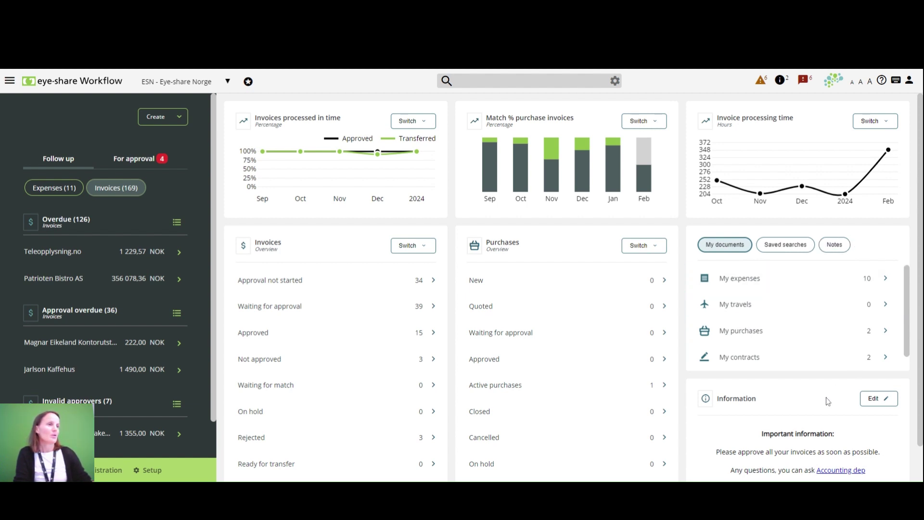
{"action": "scroll", "coordinate": [828, 401], "scroll_direction": "down", "scroll_amount": 1}
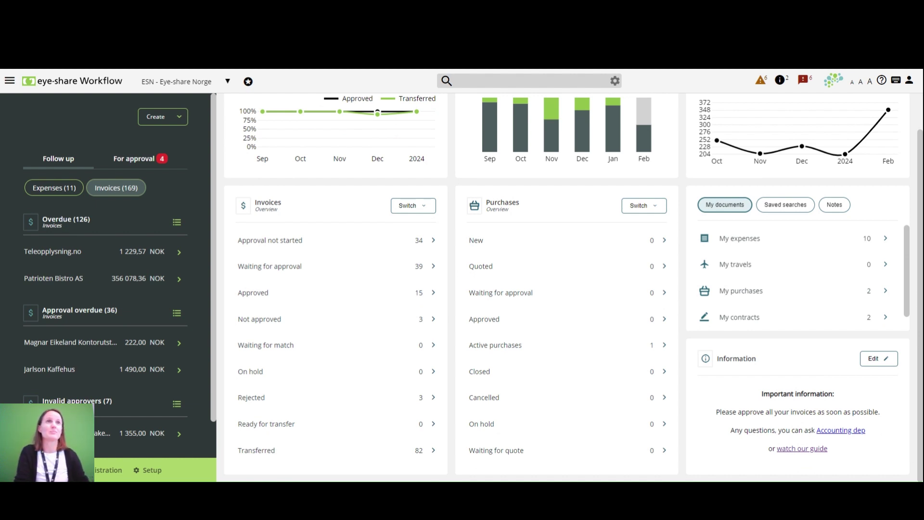
Step: Check the reasoning behind the top suggested approver for the first Jarlson Kaffehus invoice with approval not started, without starting approval
{"action": "left_click", "coordinate": [387, 246]}
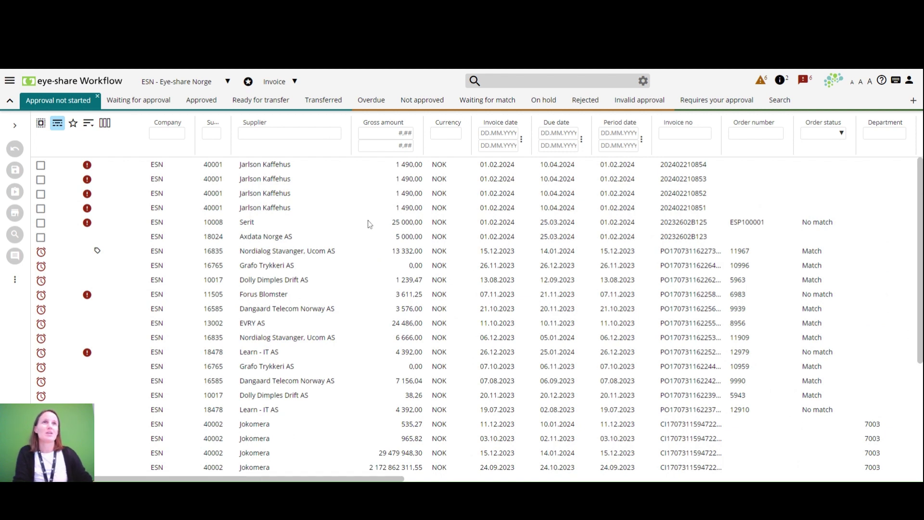
{"action": "left_click", "coordinate": [278, 166]}
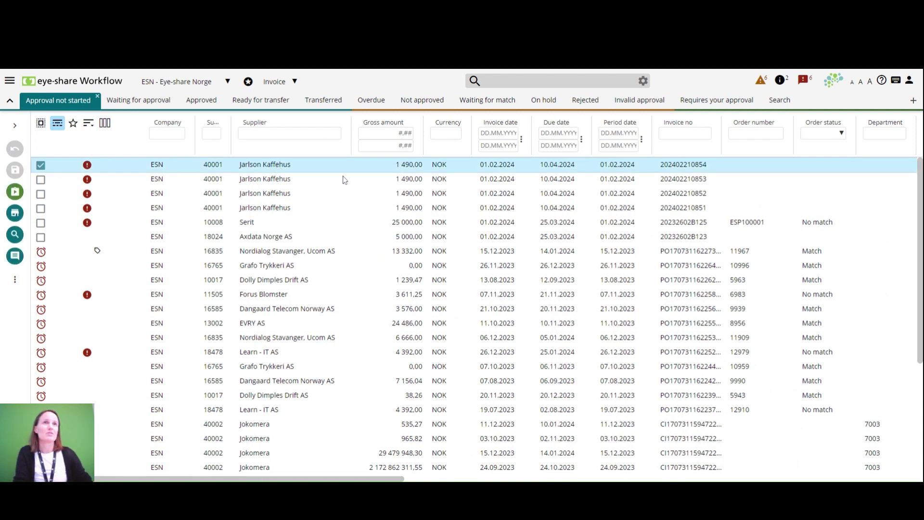
{"action": "left_click", "coordinate": [15, 192]}
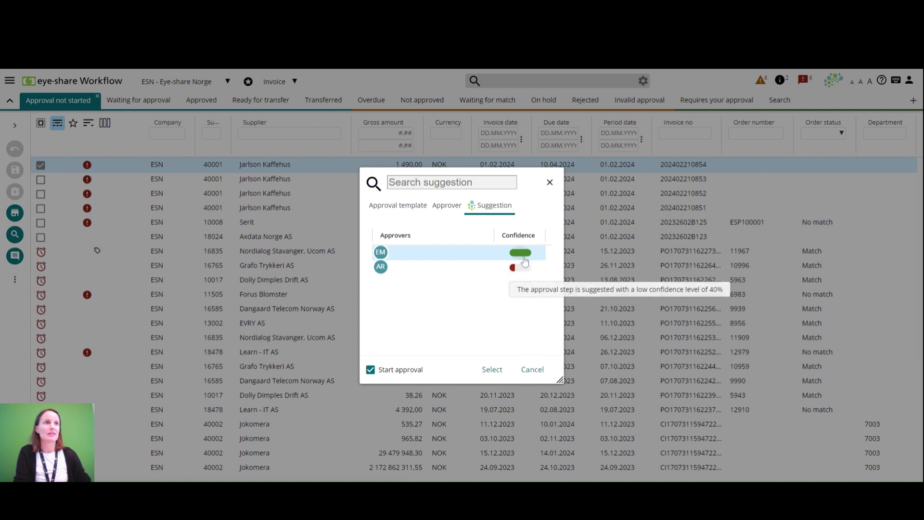
{"action": "left_click", "coordinate": [525, 257]}
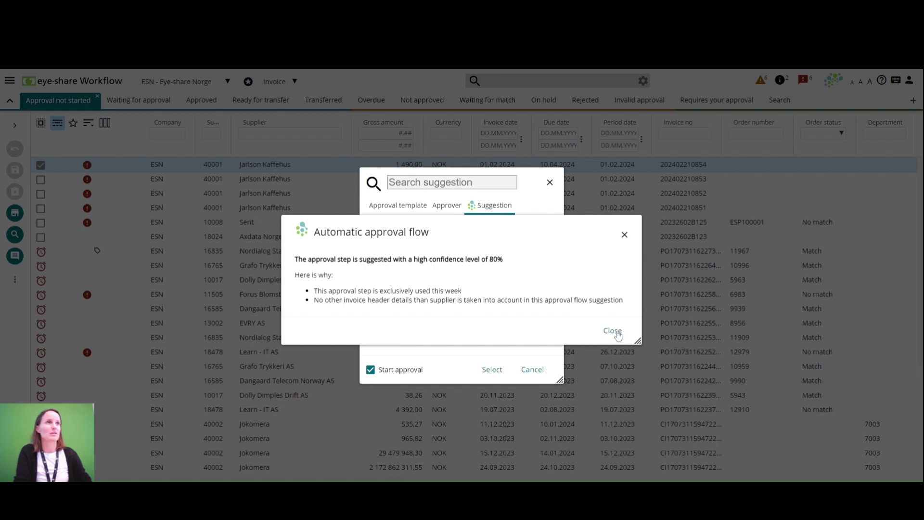
{"action": "left_click", "coordinate": [616, 332]}
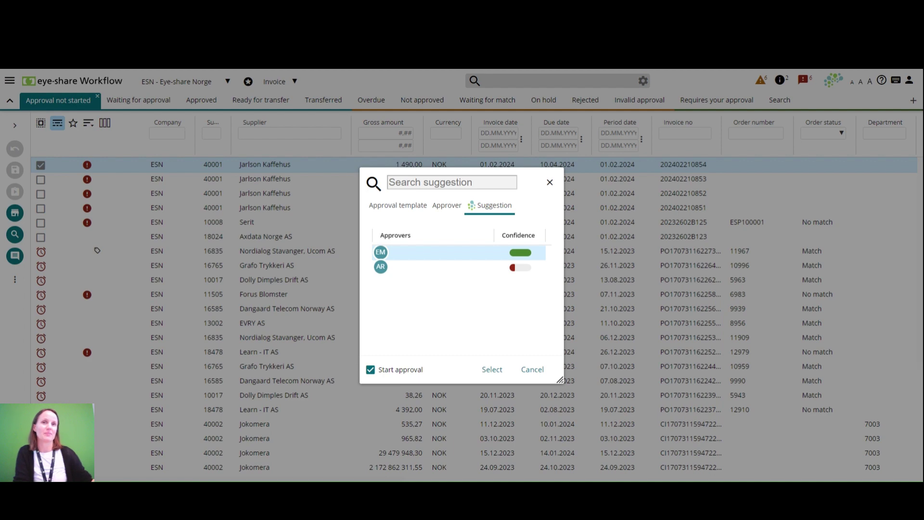
{"action": "left_click", "coordinate": [532, 369]}
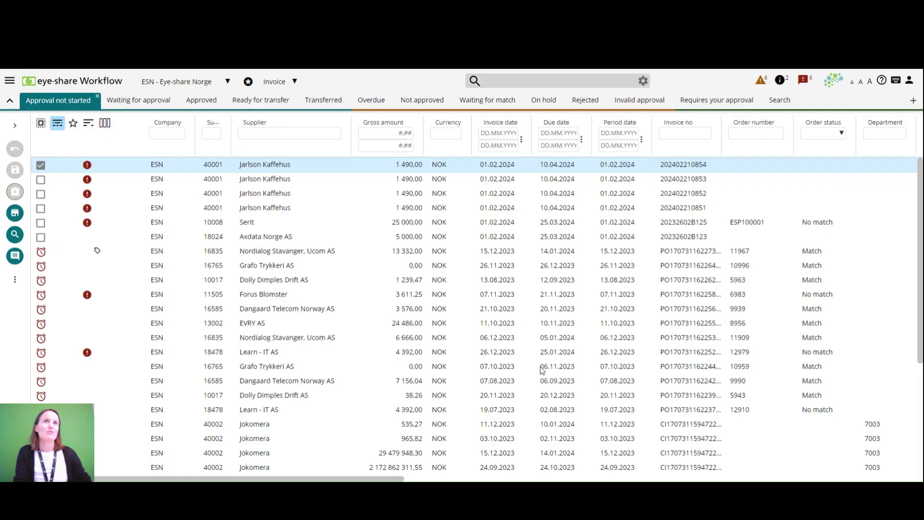
Step: Examine why the approval step was suggested for the Jarlson Kaffehus invoice awaiting coding among those waiting for approval
{"action": "left_click", "coordinate": [153, 102]}
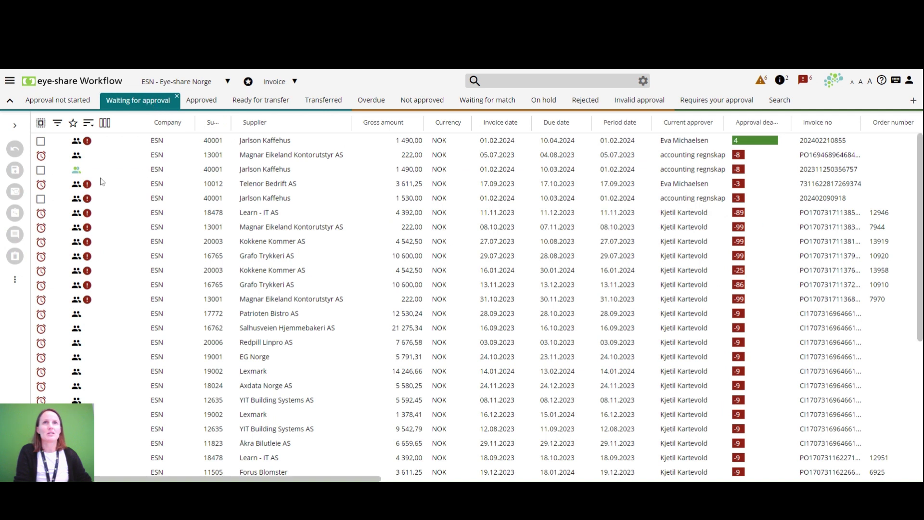
{"action": "mouse_move", "coordinate": [82, 177]}
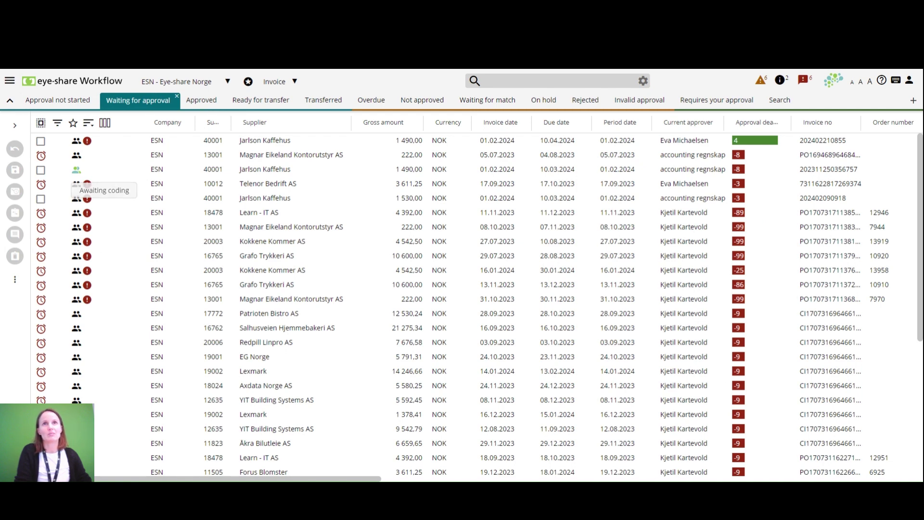
{"action": "left_click", "coordinate": [259, 172]}
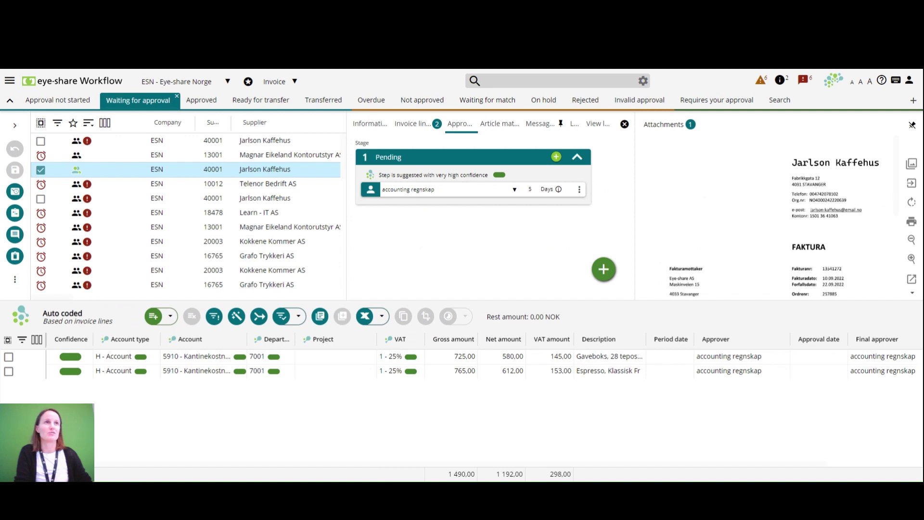
{"action": "left_click", "coordinate": [503, 181]}
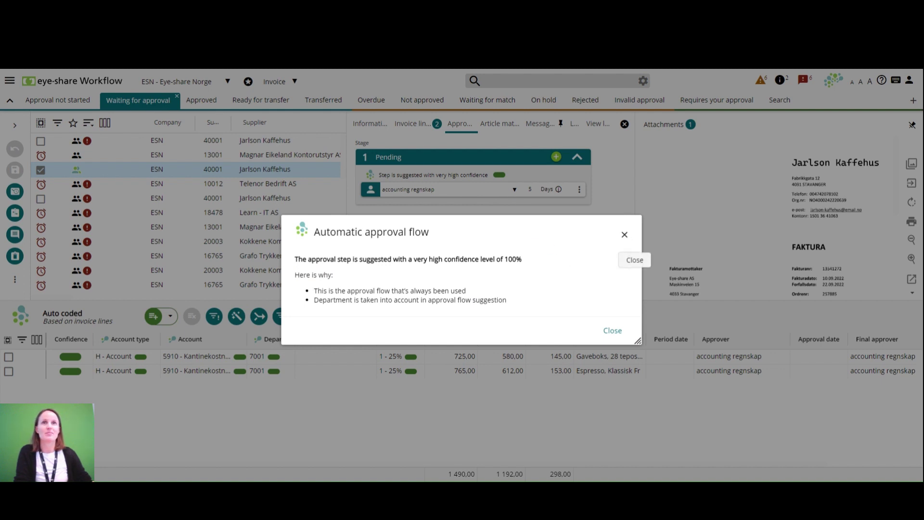
{"action": "left_click", "coordinate": [625, 236]}
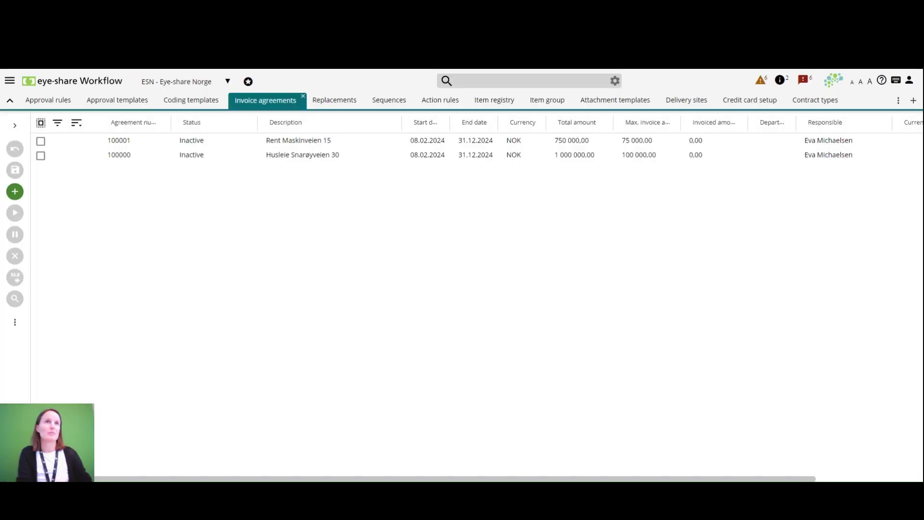
Step: Apply the Rent coding template to the Rent Maskinveien 15 invoice agreement and make its copied lines editable
{"action": "left_click", "coordinate": [304, 141]}
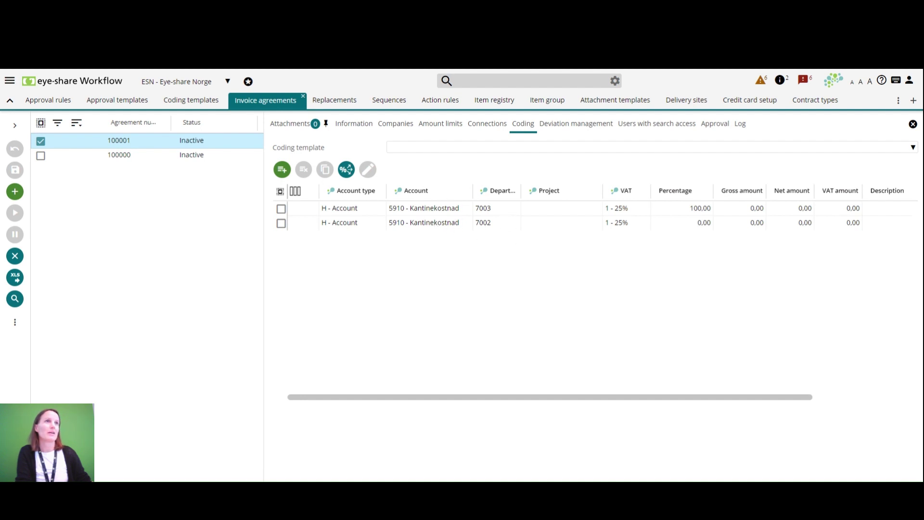
{"action": "left_click", "coordinate": [388, 147]}
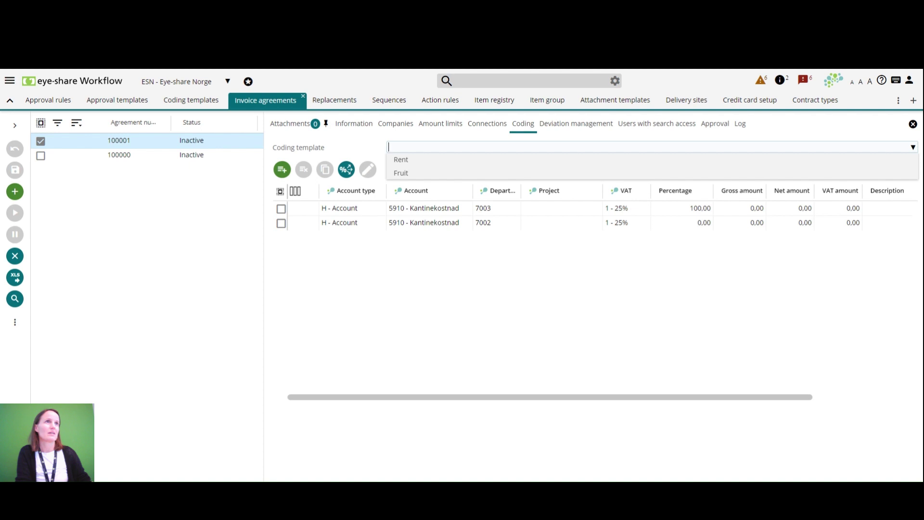
{"action": "left_click", "coordinate": [473, 159]}
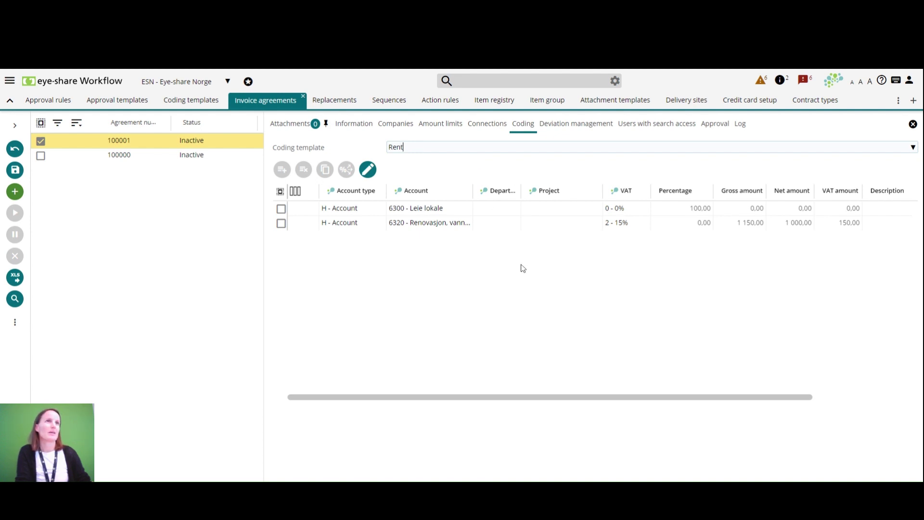
{"action": "left_click", "coordinate": [369, 169]}
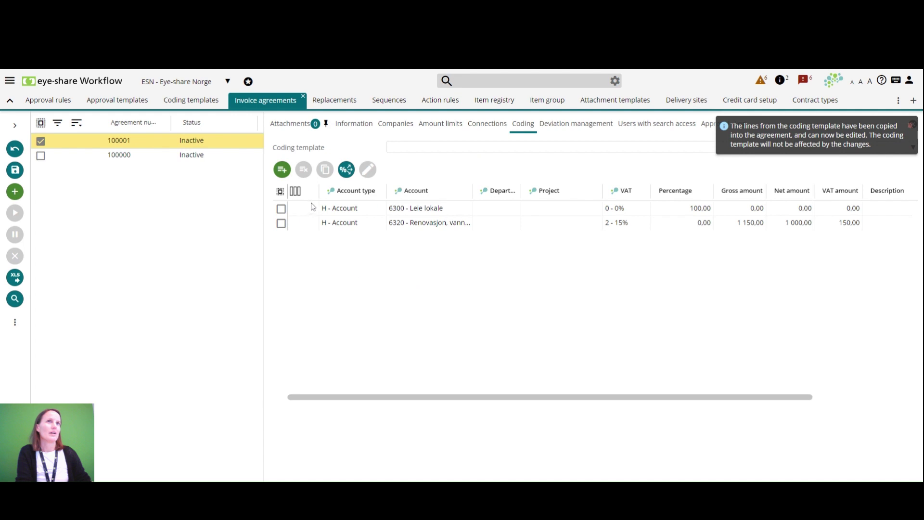
Step: Duplicate the 6300 - Leie lokale coding line, assigning department 7002 to the original and 7003 to the copy
{"action": "left_click", "coordinate": [337, 212]}
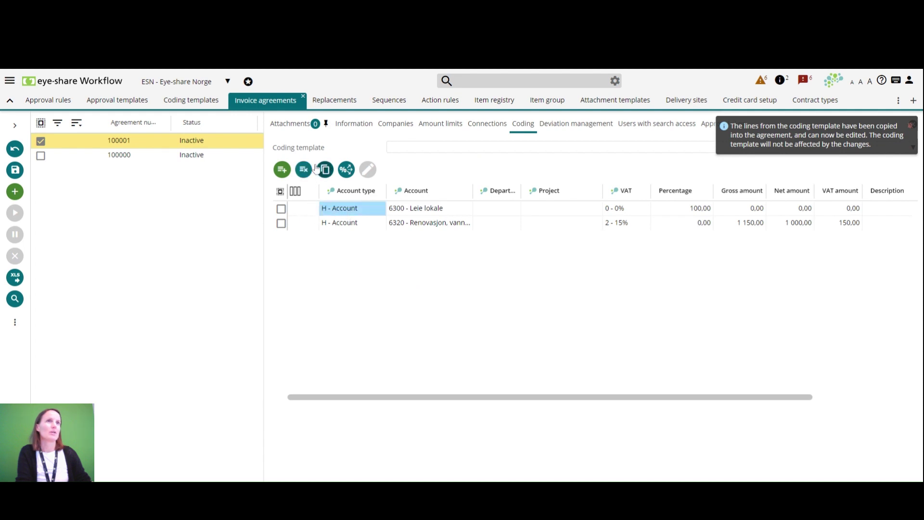
{"action": "left_click", "coordinate": [325, 170]}
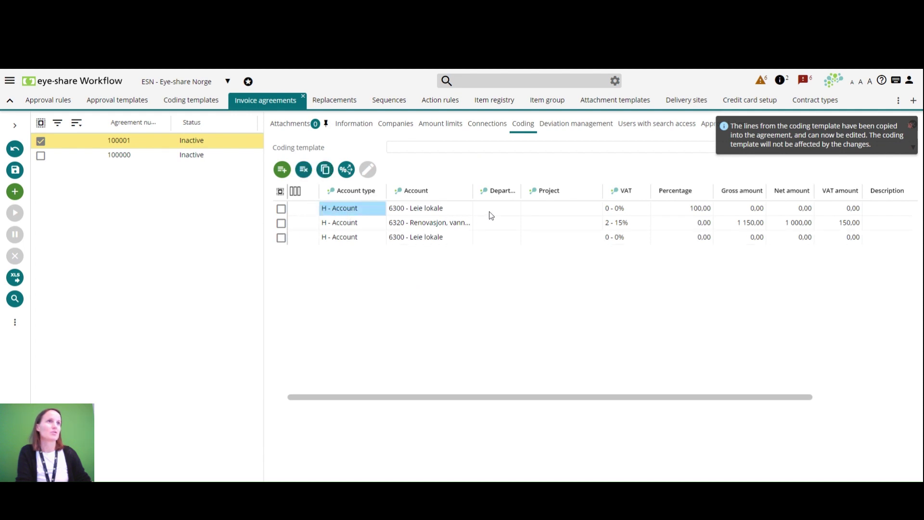
{"action": "left_click", "coordinate": [503, 210]}
{"action": "left_click", "coordinate": [503, 209]}
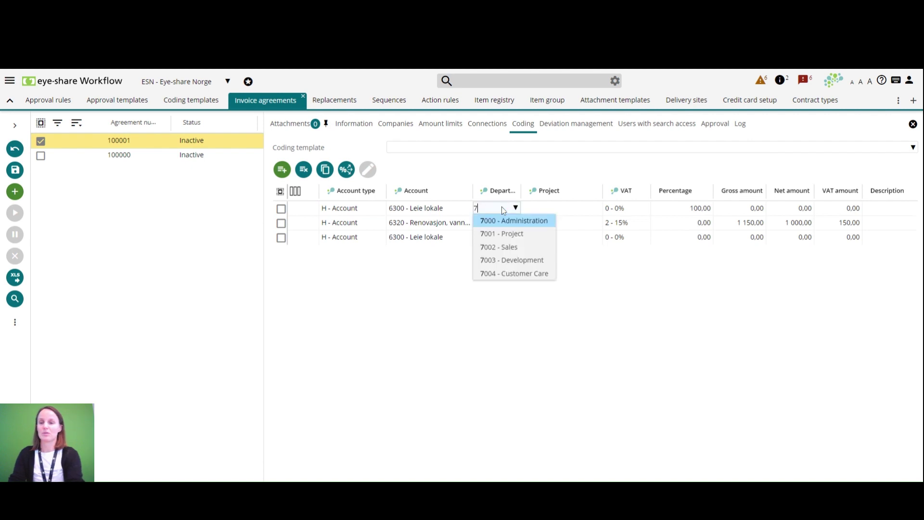
{"action": "type", "text": "7002"}
{"action": "key", "text": "Return"}
{"action": "key", "text": "Return"}
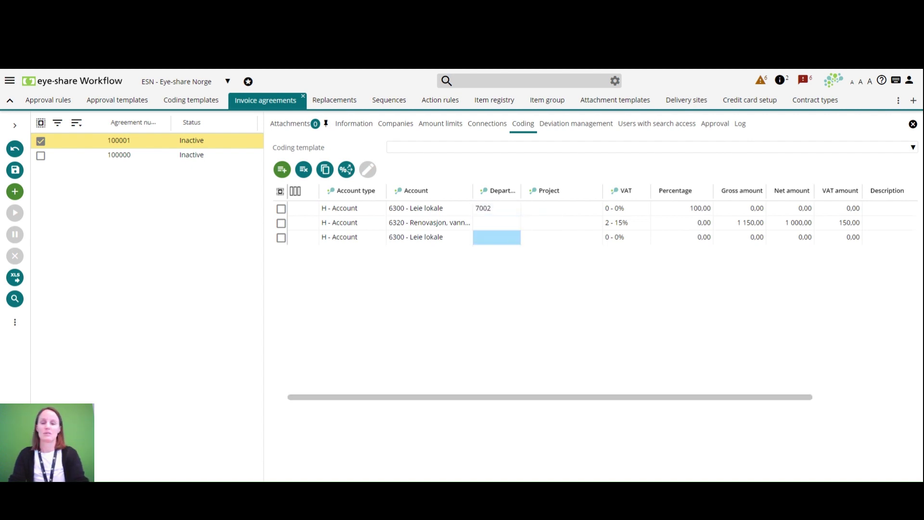
{"action": "type", "text": "7003"}
{"action": "key", "text": "Return"}
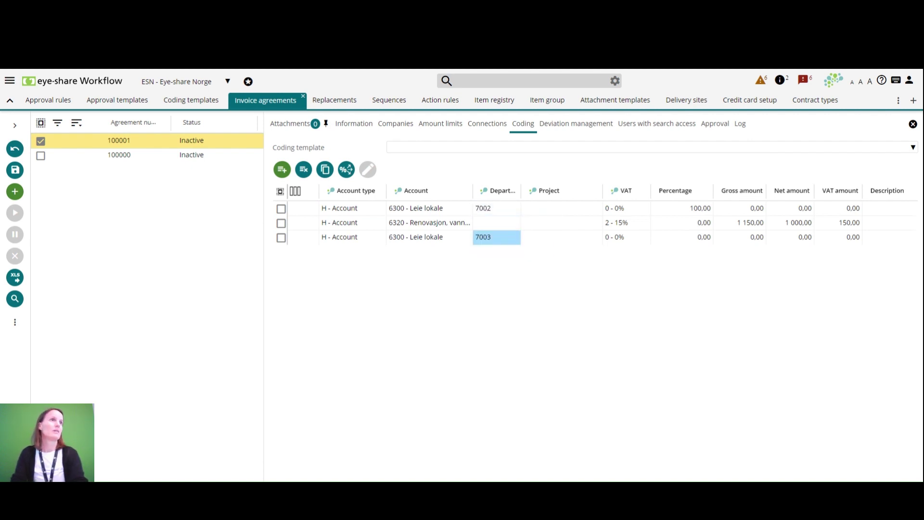
Step: Set the percentage of both 6300 - Leie lokale lines to 50
{"action": "left_click", "coordinate": [683, 238]}
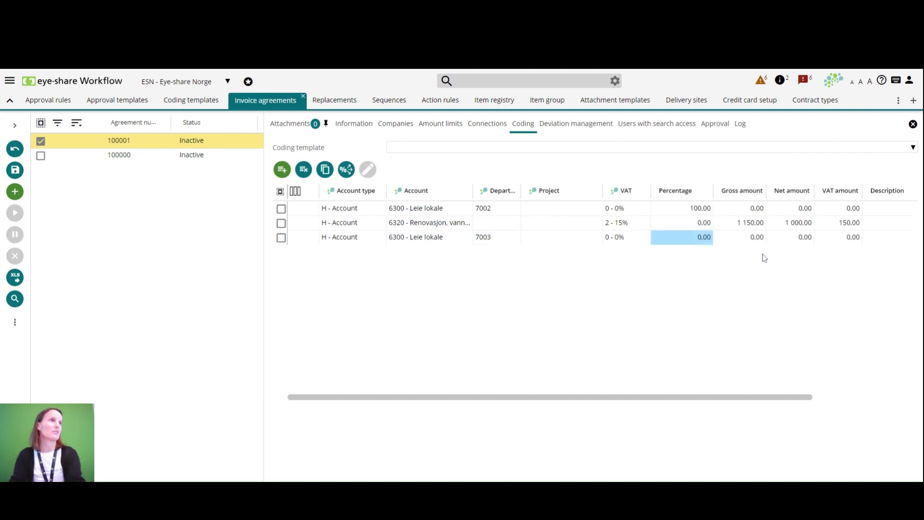
{"action": "type", "text": "50"}
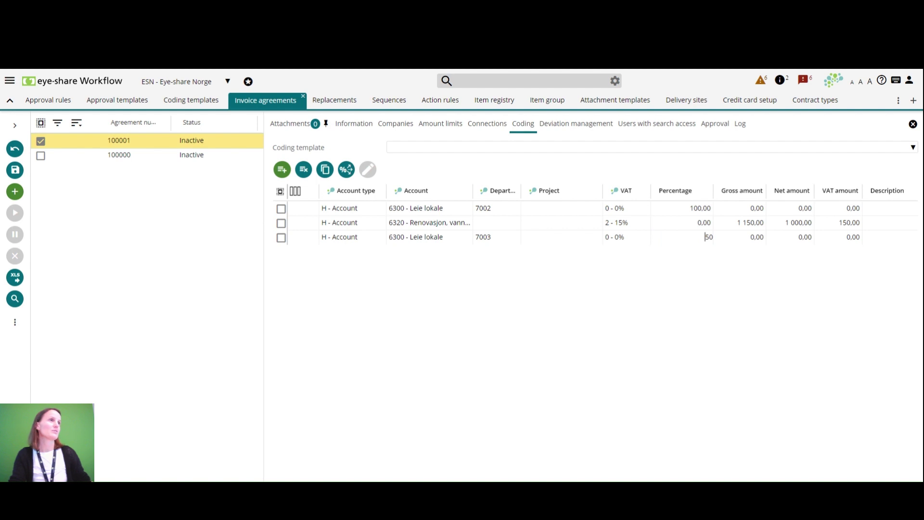
{"action": "left_click", "coordinate": [703, 211]}
{"action": "type", "text": "50"}
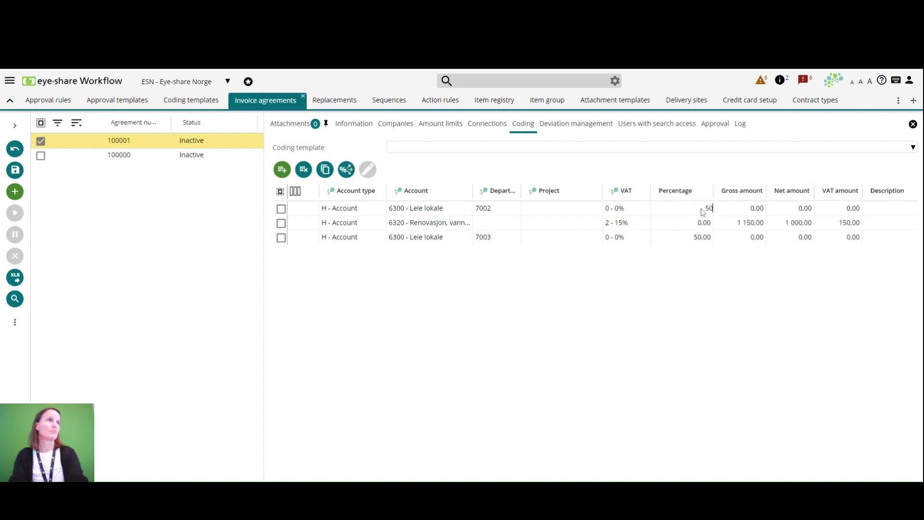
{"action": "left_click", "coordinate": [749, 260]}
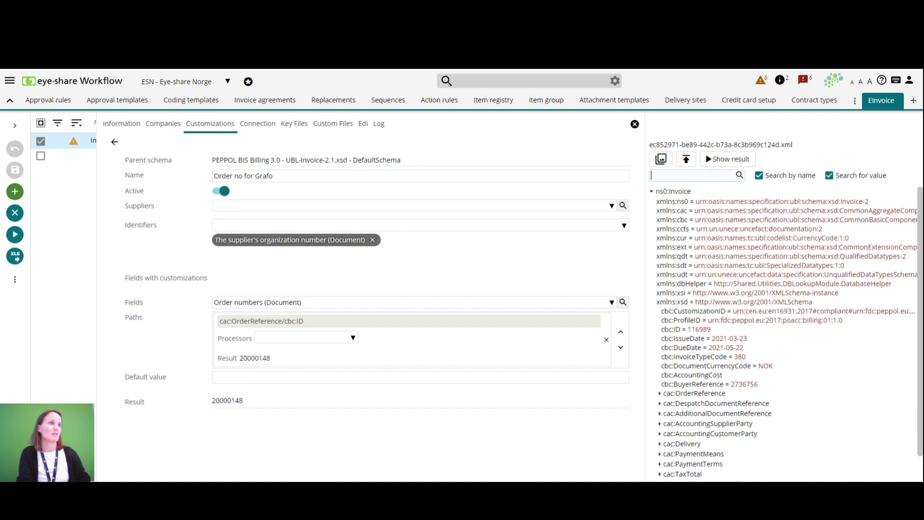
Step: Find the buyer reference in the invoice XML and add cbc:BuyerReference as an order number path above cac:OrderReference/cbc:ID
{"action": "type", "text": "2736"}
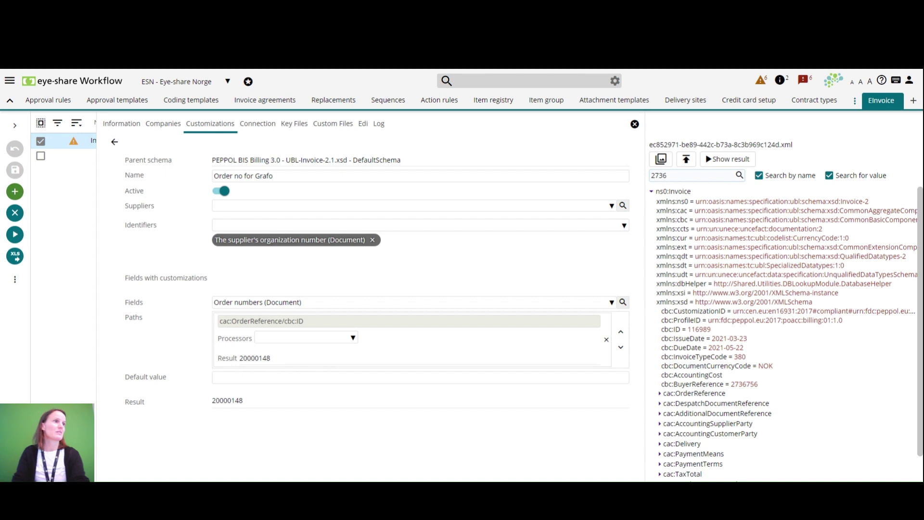
{"action": "key", "text": "Return"}
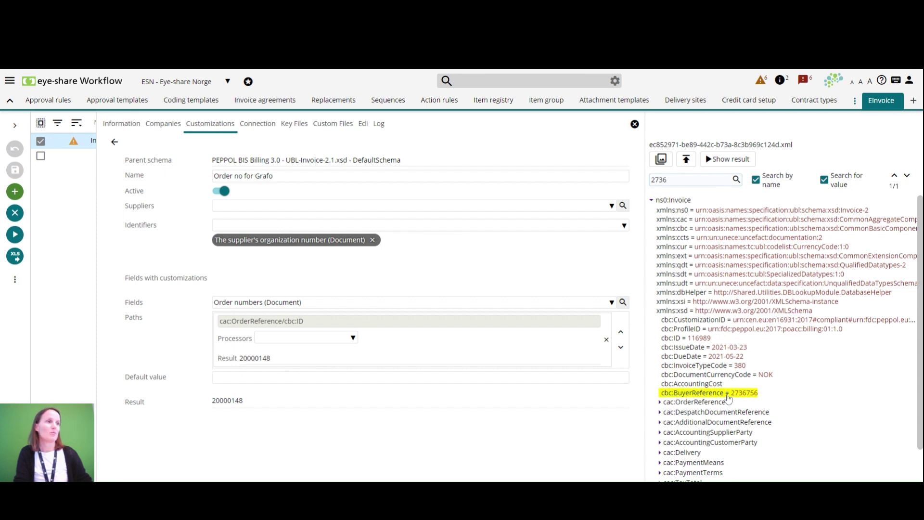
{"action": "double_click", "coordinate": [729, 398]}
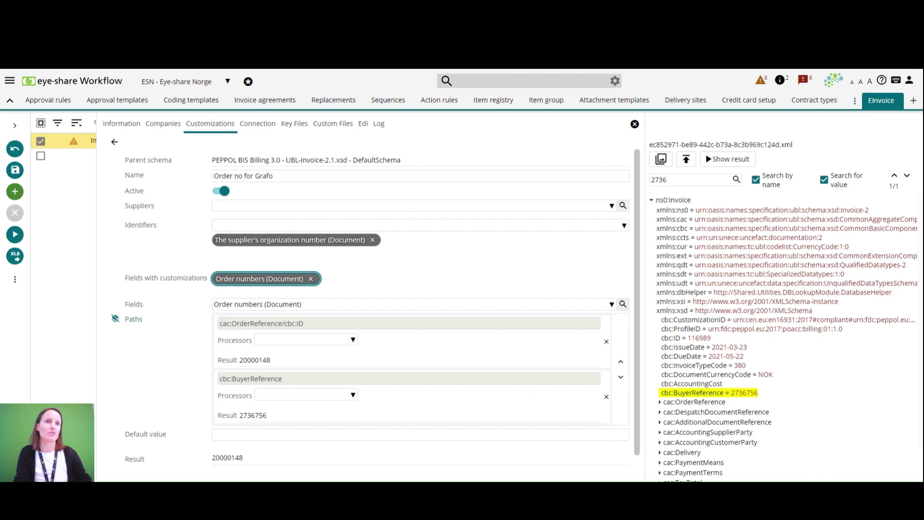
{"action": "left_click_drag", "start_coordinate": [426, 385], "coordinate": [420, 326]}
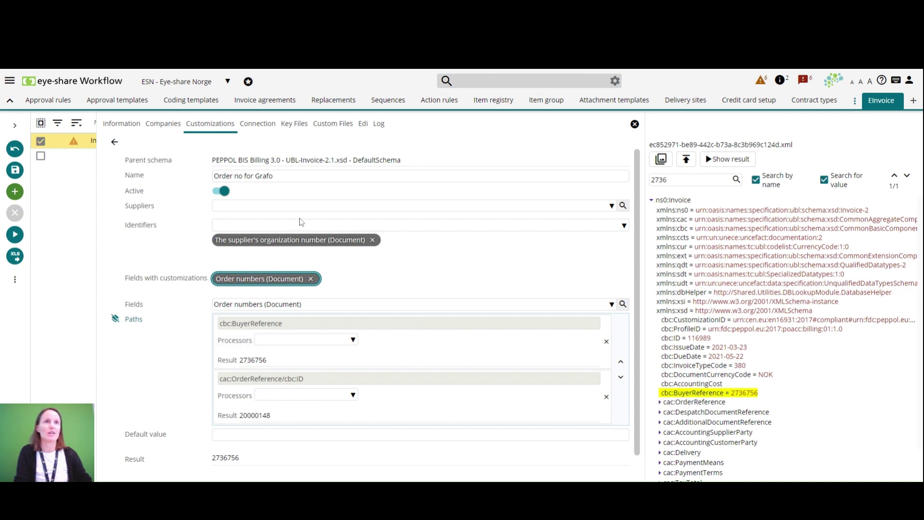
{"action": "left_click", "coordinate": [303, 206]}
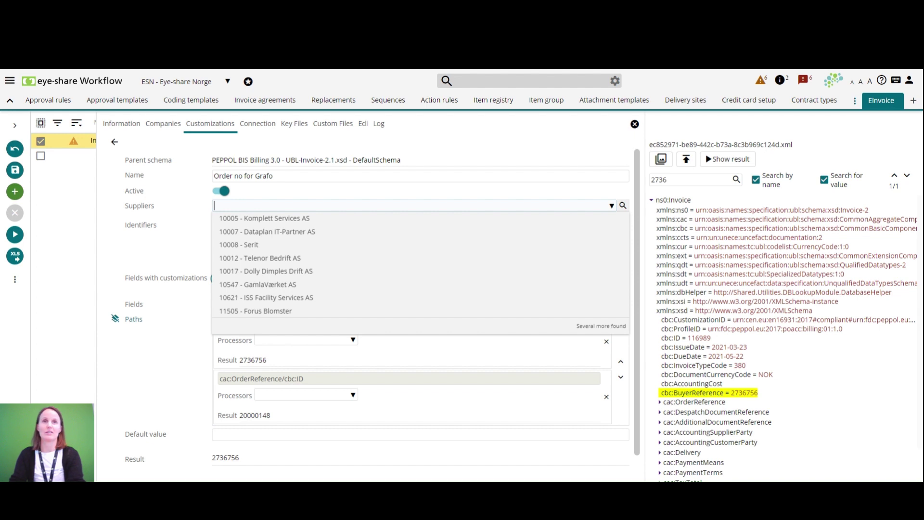
{"action": "type", "text": "serit"}
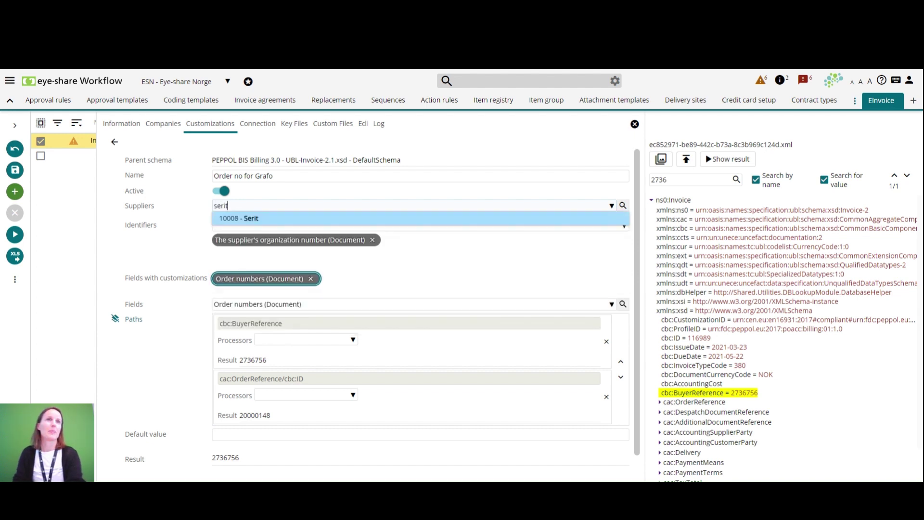
{"action": "key", "text": "Return"}
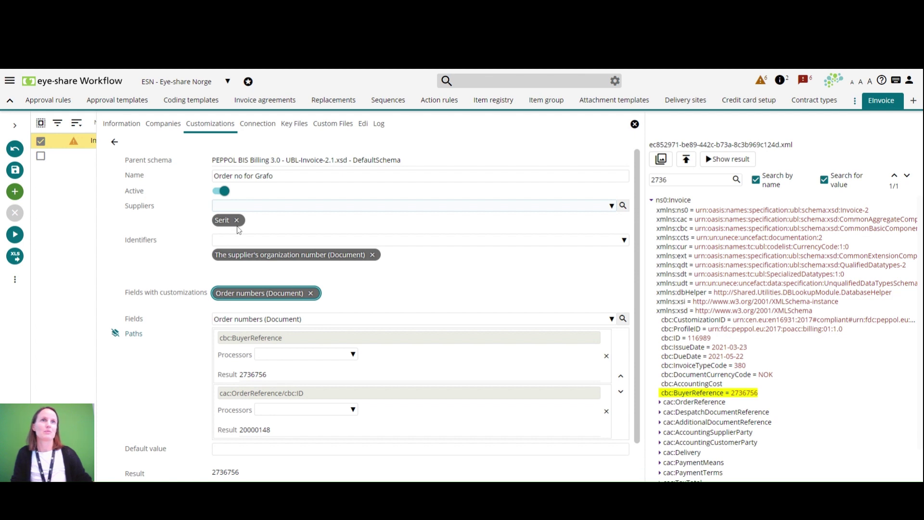
{"action": "left_click", "coordinate": [237, 220]}
Step: Assign the supplier Grafo Trykkeri AS to the Order no for Grafo customization and show the result for the loaded invoice XML
{"action": "left_click", "coordinate": [247, 206]}
{"action": "type", "text": "Grafo"}
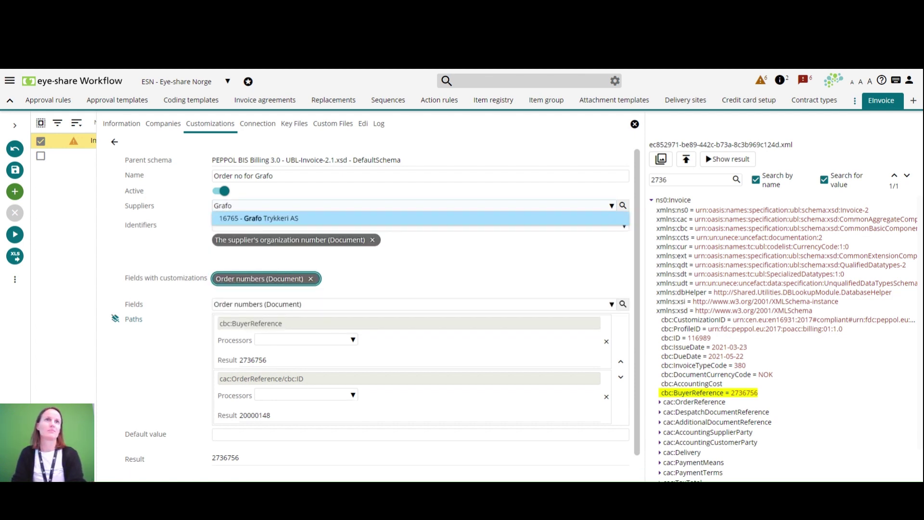
{"action": "key", "text": "Return"}
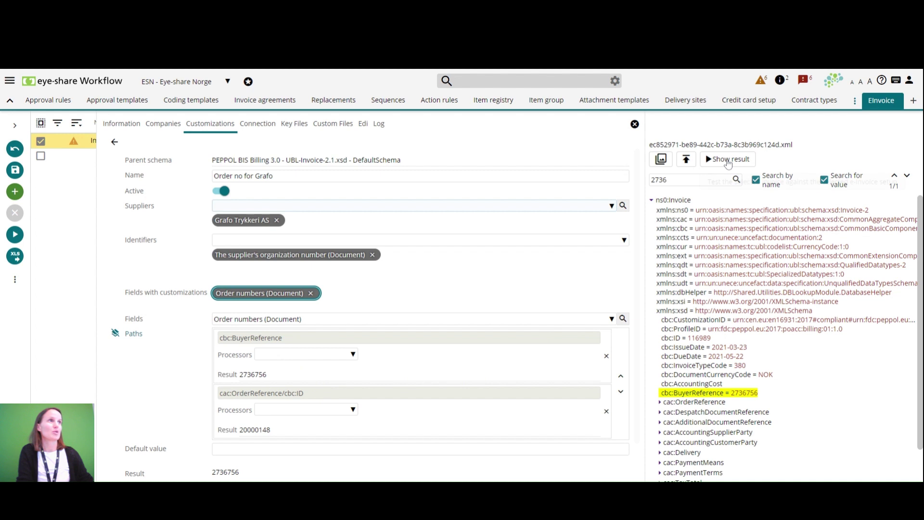
{"action": "left_click", "coordinate": [727, 161]}
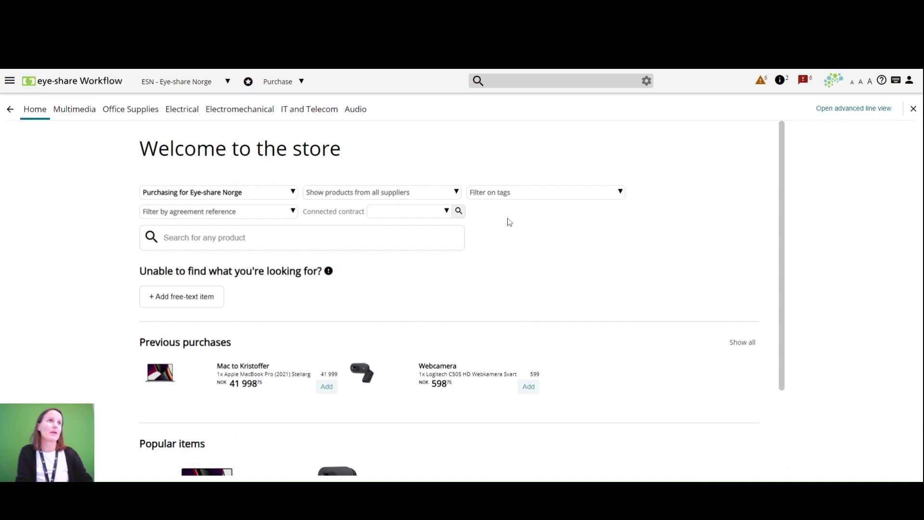
Step: Connect the contract 2214 - IT equiptment to the store purchase
{"action": "left_click", "coordinate": [459, 212]}
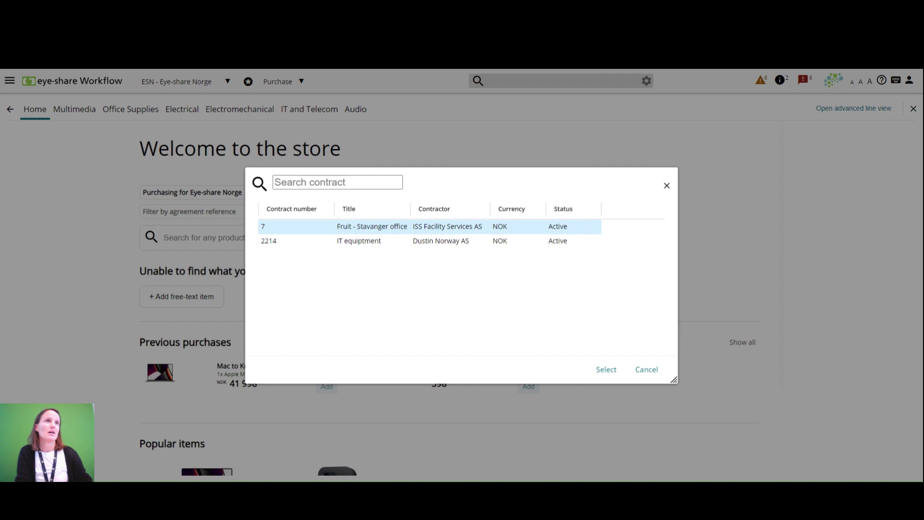
{"action": "left_click", "coordinate": [463, 244]}
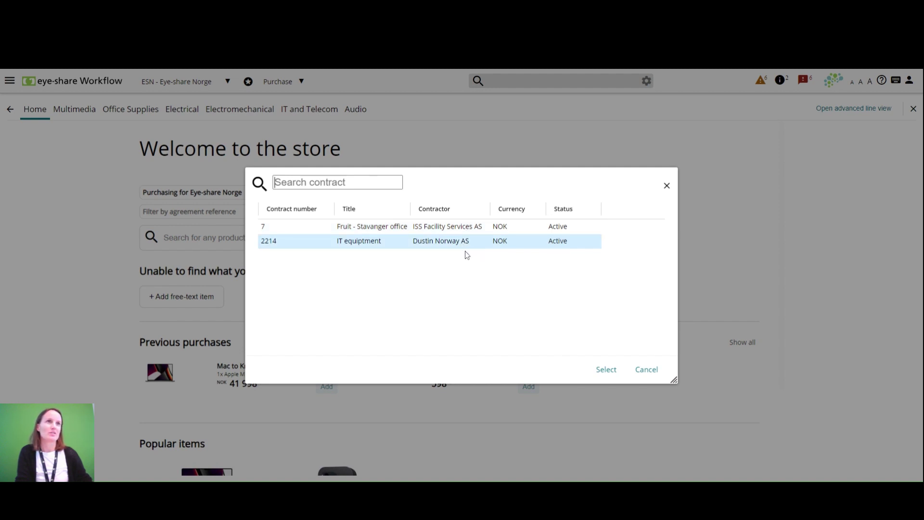
{"action": "left_click", "coordinate": [606, 370]}
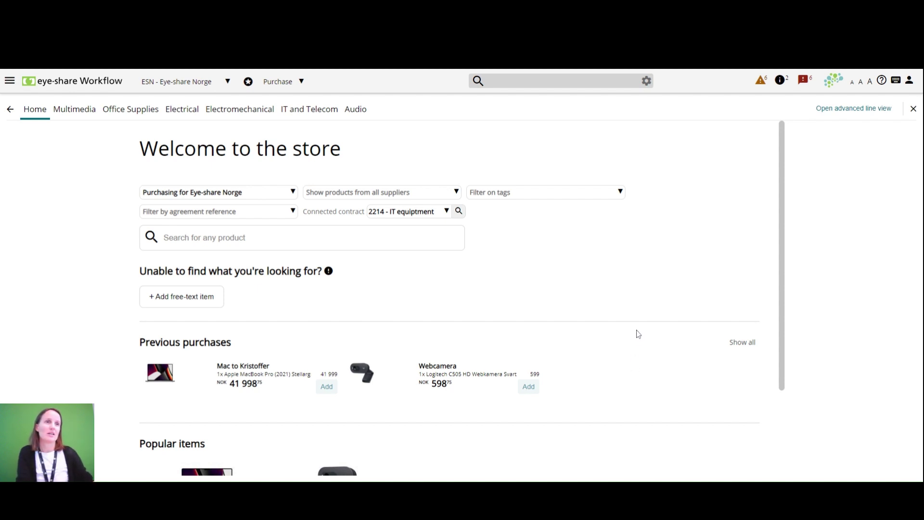
Step: Add the Apple MacBook Pro (2021) from the popular items to the order and proceed to the purchase summary
{"action": "scroll", "coordinate": [570, 318], "scroll_direction": "down", "scroll_amount": 2}
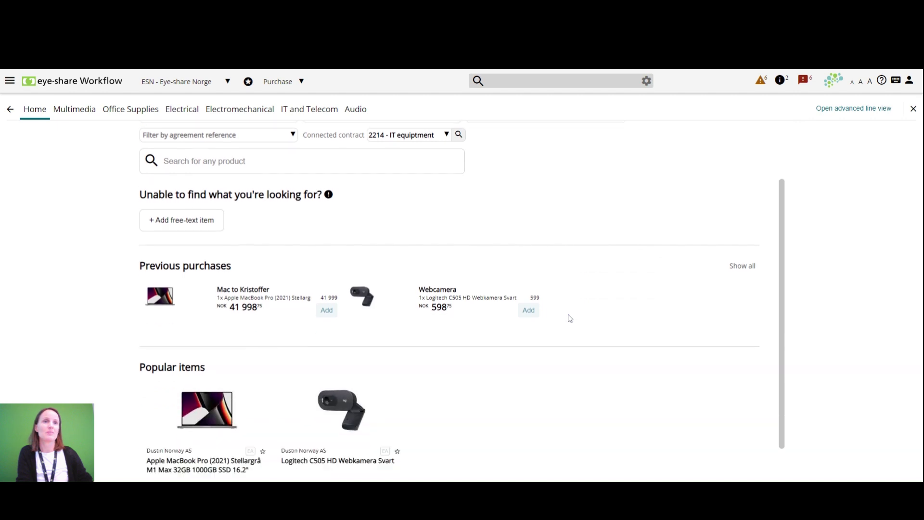
{"action": "scroll", "coordinate": [570, 318], "scroll_direction": "down", "scroll_amount": 1}
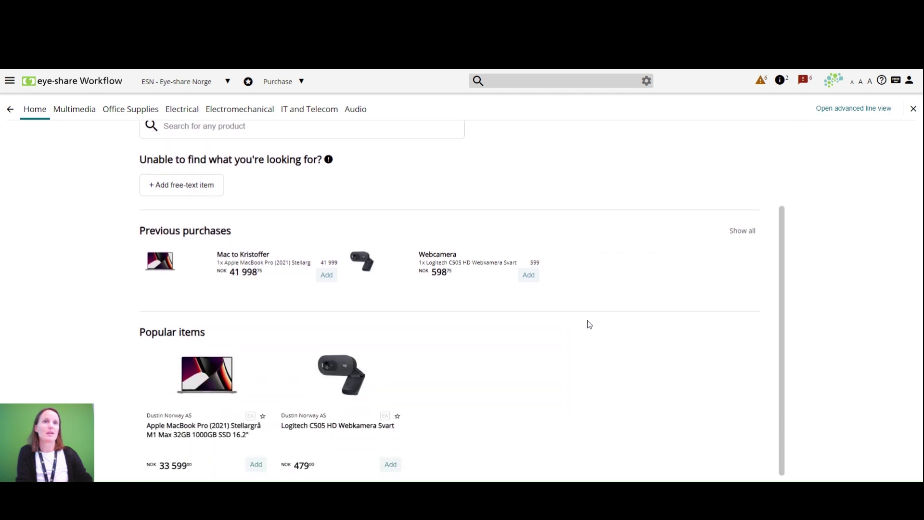
{"action": "left_click", "coordinate": [255, 465]}
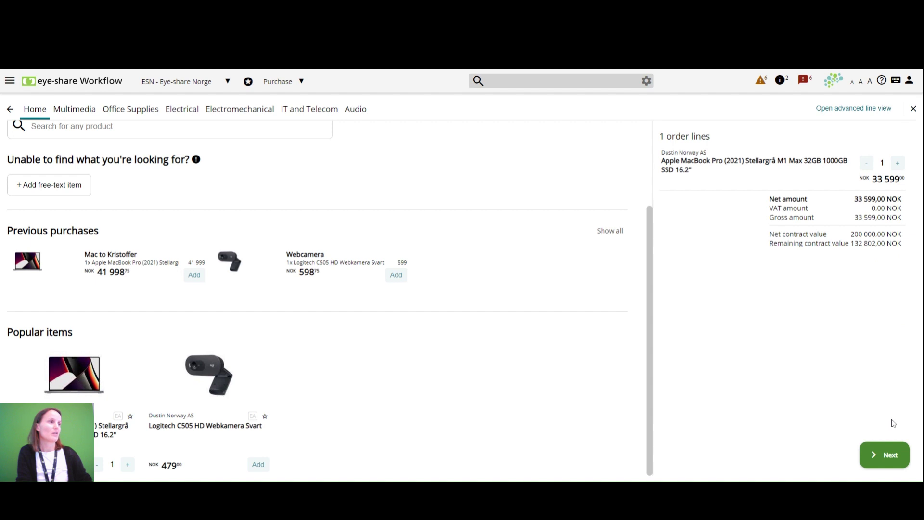
{"action": "left_click", "coordinate": [890, 456]}
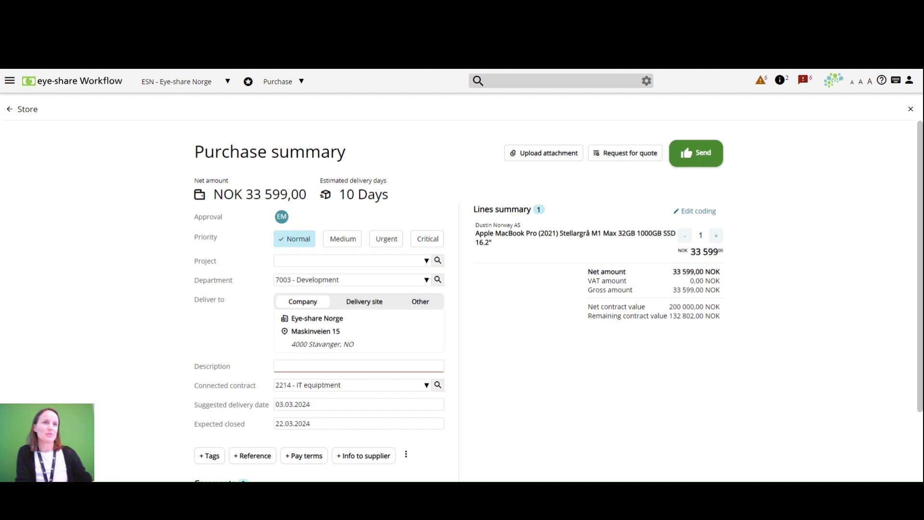
Step: Examine the additional optional fields offered in the purchase summary, and close the summary
{"action": "left_click", "coordinate": [406, 454]}
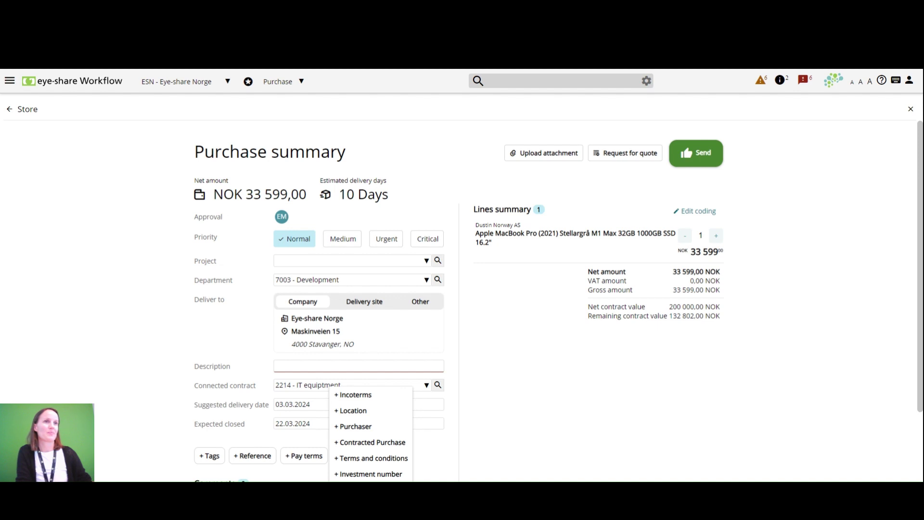
{"action": "left_click", "coordinate": [547, 426]}
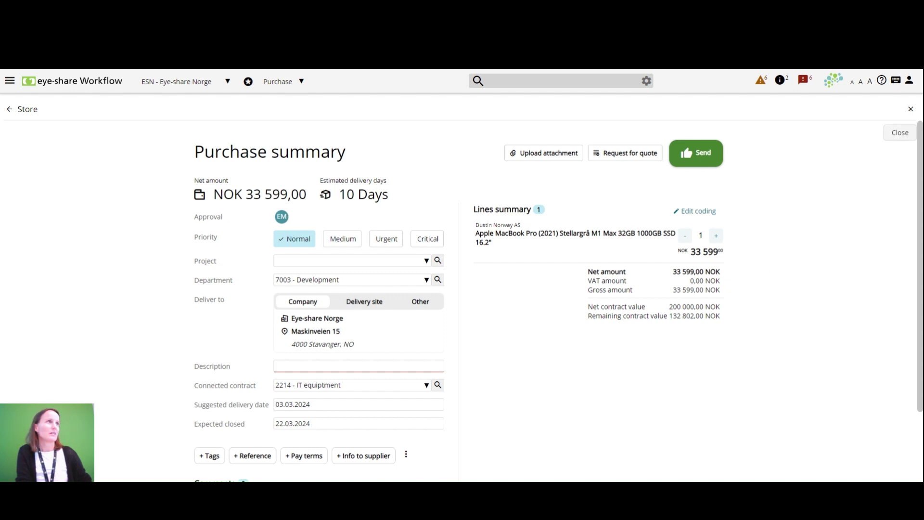
{"action": "left_click", "coordinate": [911, 109]}
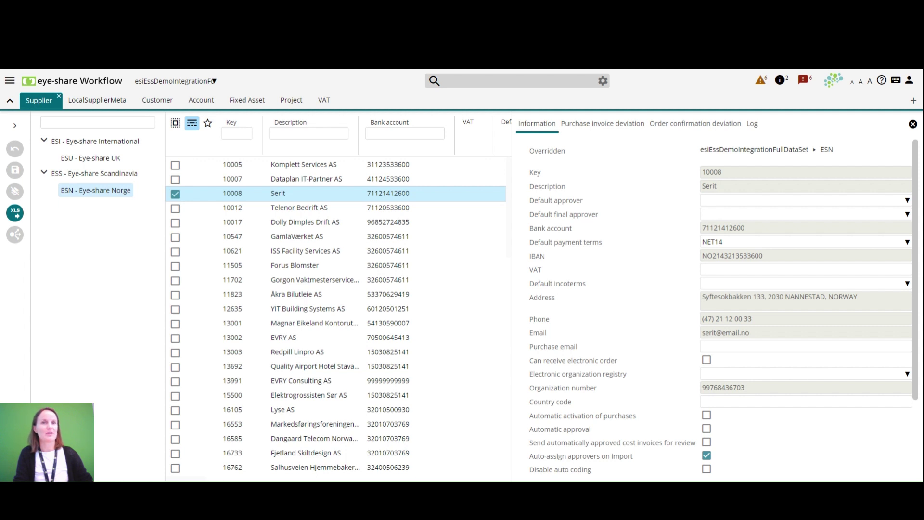
Step: Open the purchase email field of the supplier Serit under ESN - Eye-share Norge
{"action": "left_click", "coordinate": [805, 346]}
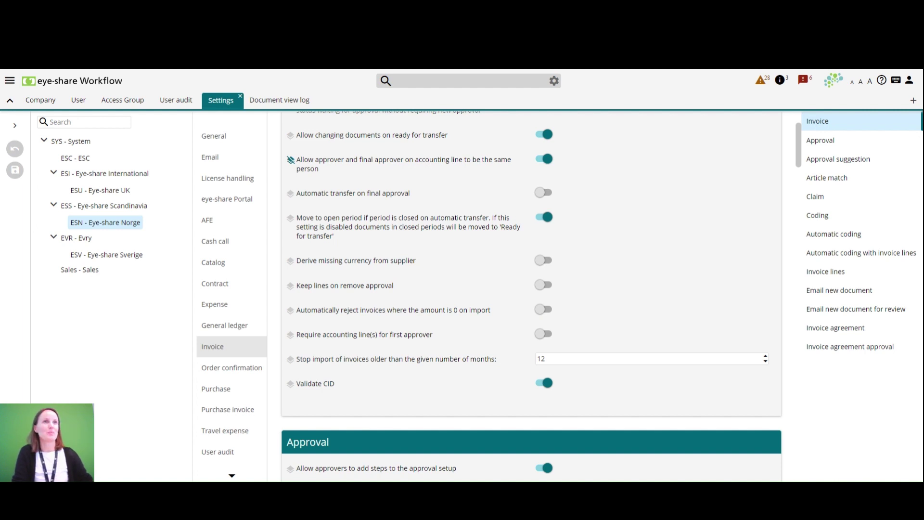
Step: Turn on automatic rejection of imported invoices with amount 0 for ESN - Eye-share Norge, and go to the Automatic coding settings
{"action": "left_click", "coordinate": [546, 310]}
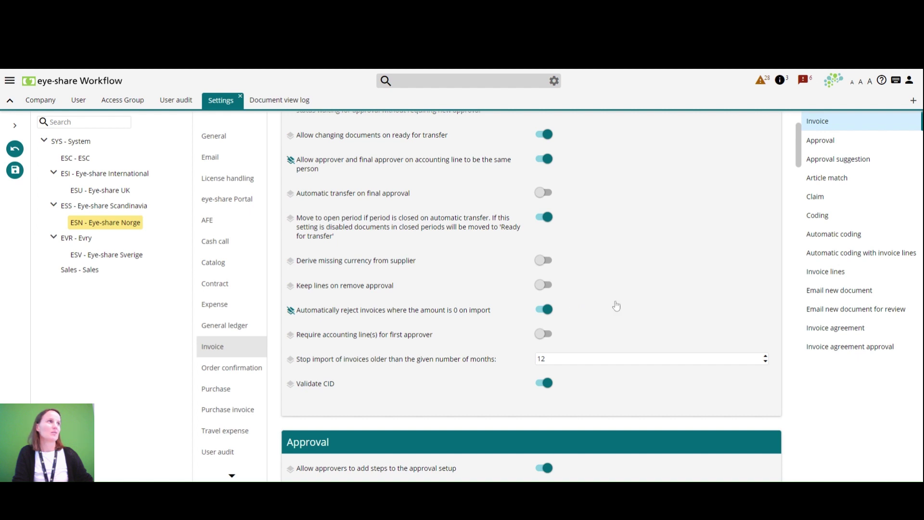
{"action": "left_click", "coordinate": [837, 236]}
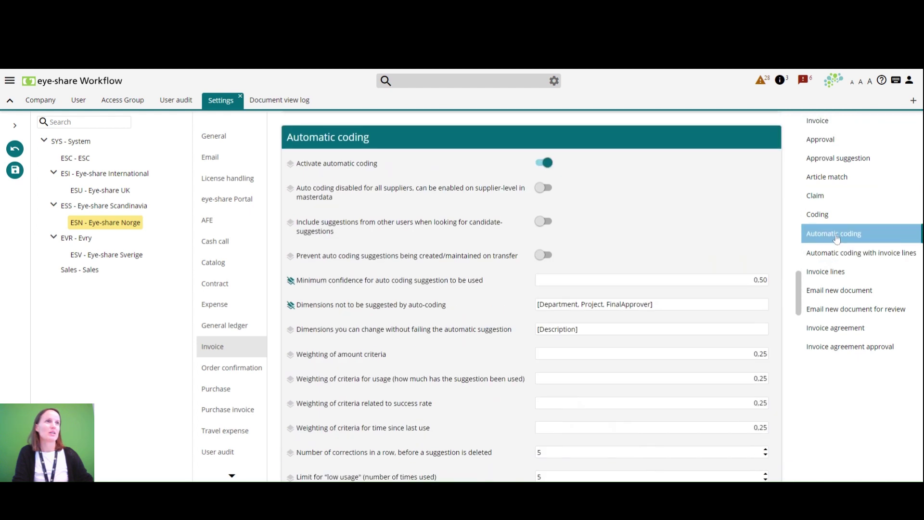